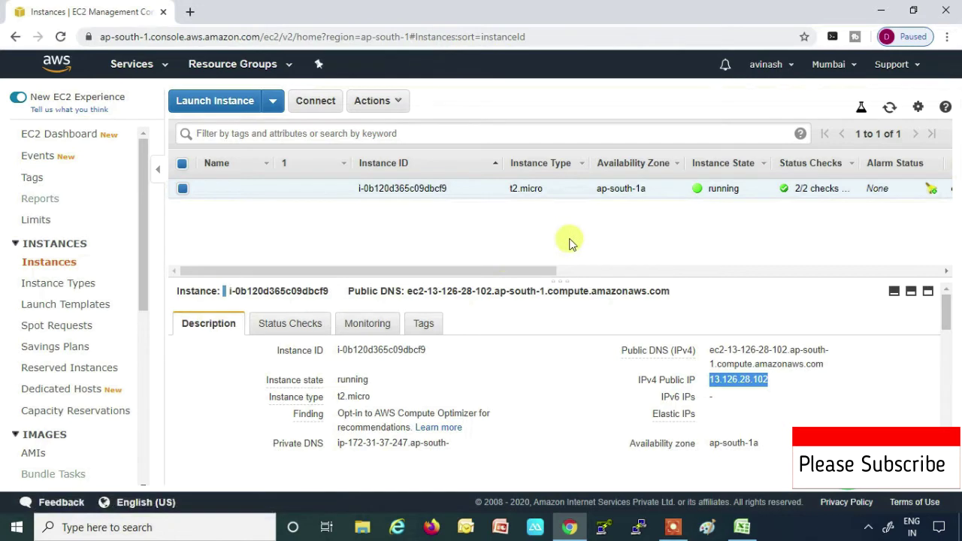
Step: Open the S3 console from the AWS services list
click(164, 67)
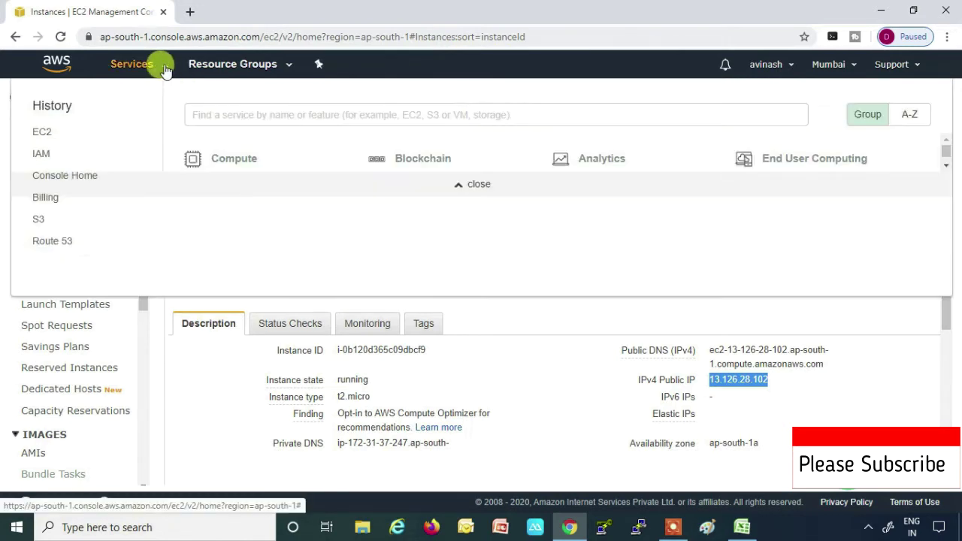
click(38, 219)
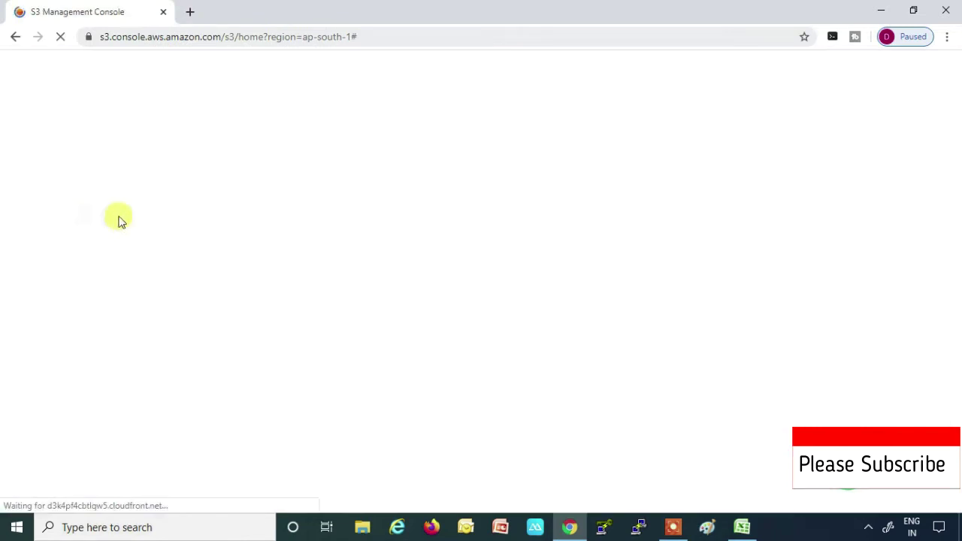
Step: Switch to the rootkey workbook in Excel, examine the access key ID and secret key cells, and return to the S3 console
click(742, 529)
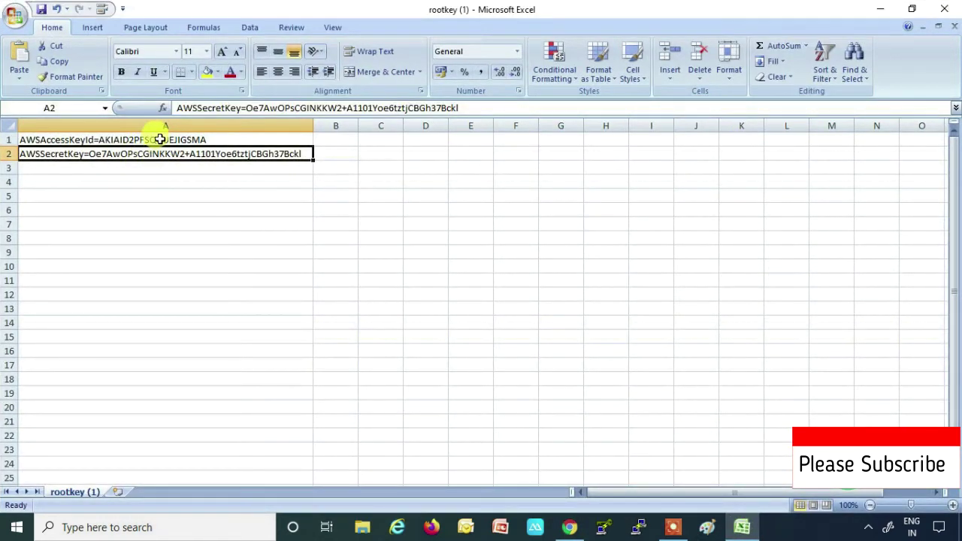
click(161, 140)
click(164, 155)
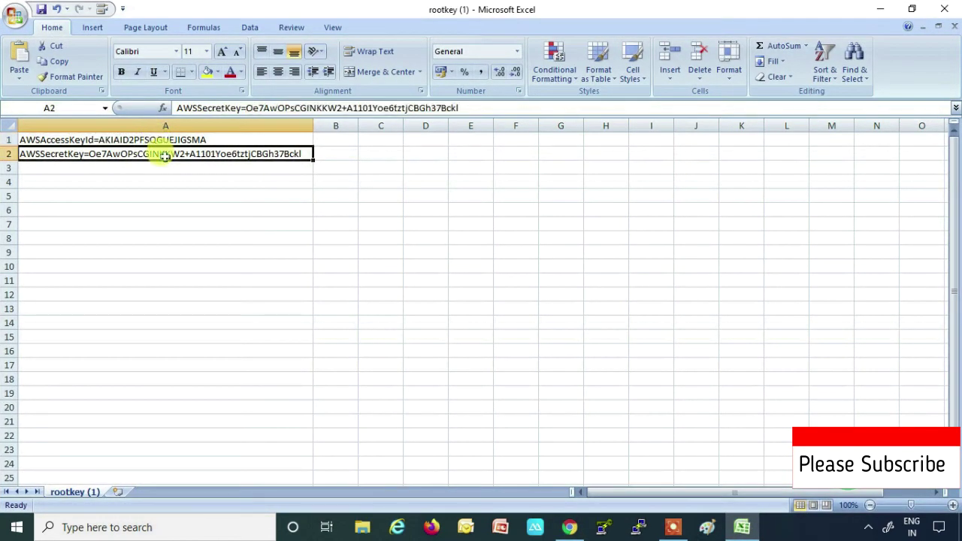
click(158, 139)
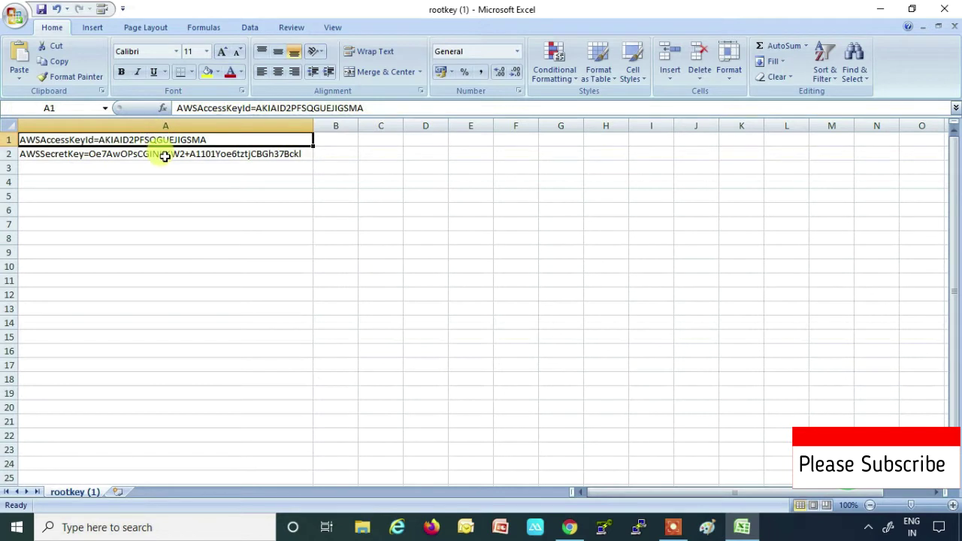
click(164, 155)
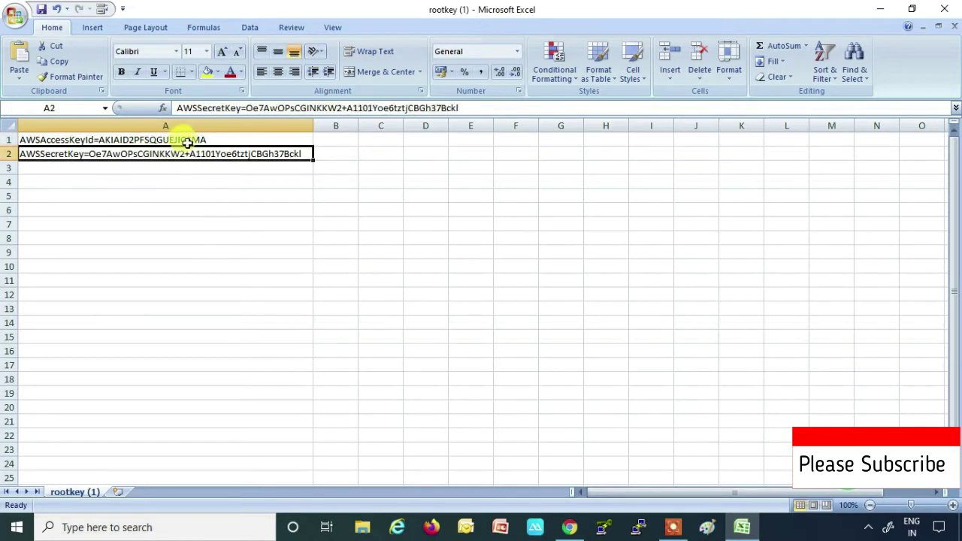
click(190, 139)
click(190, 156)
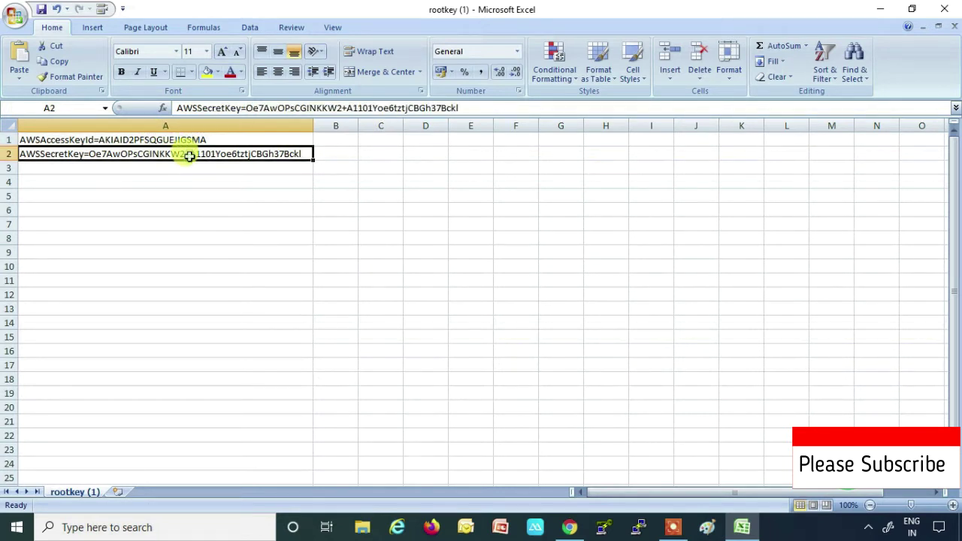
click(188, 140)
click(191, 154)
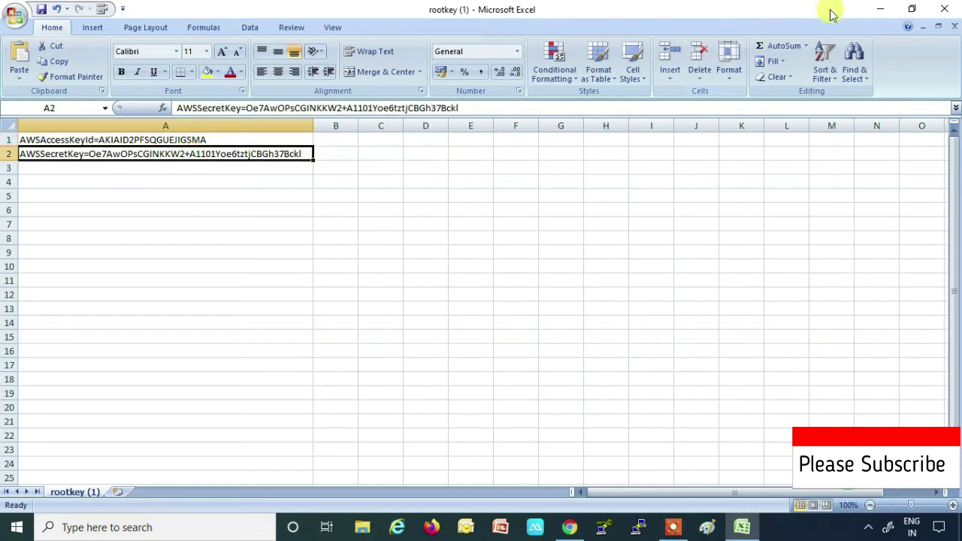
click(876, 7)
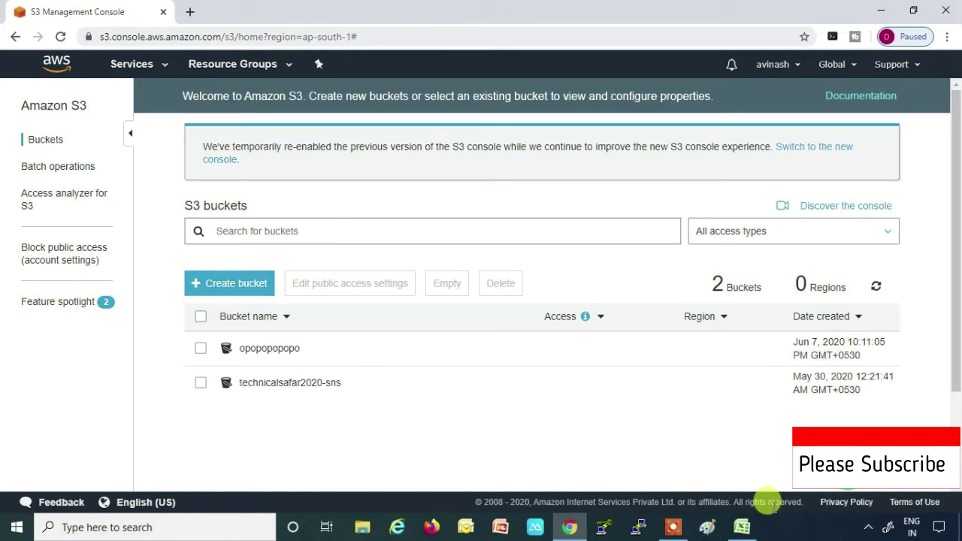
Step: Launch the Windows Command Prompt and run aws configure
key(super+r)
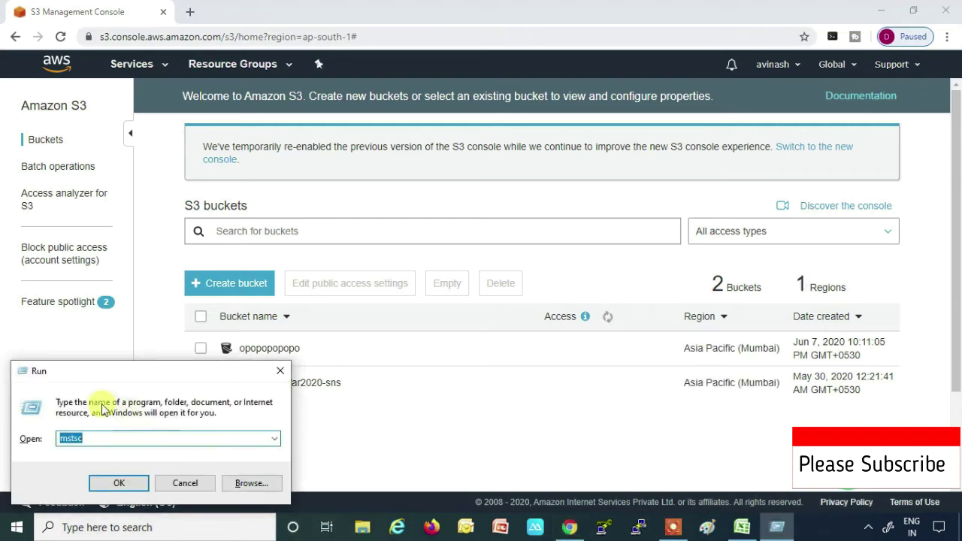
text(cmd)
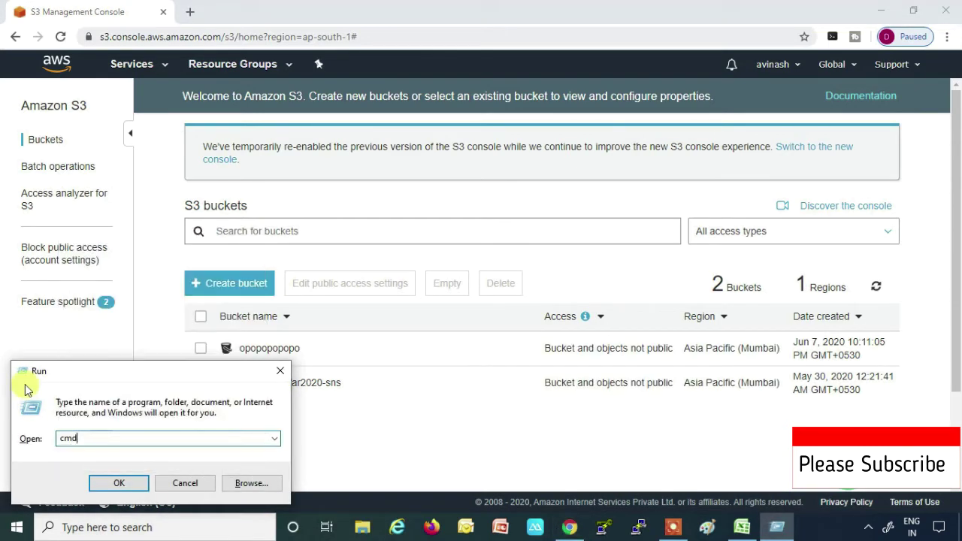
key(Return)
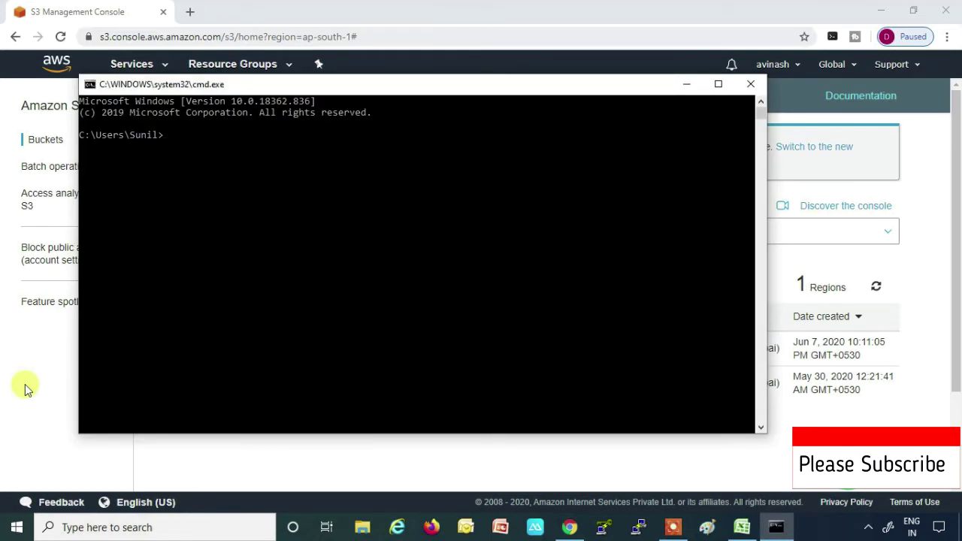
text(aws configure)
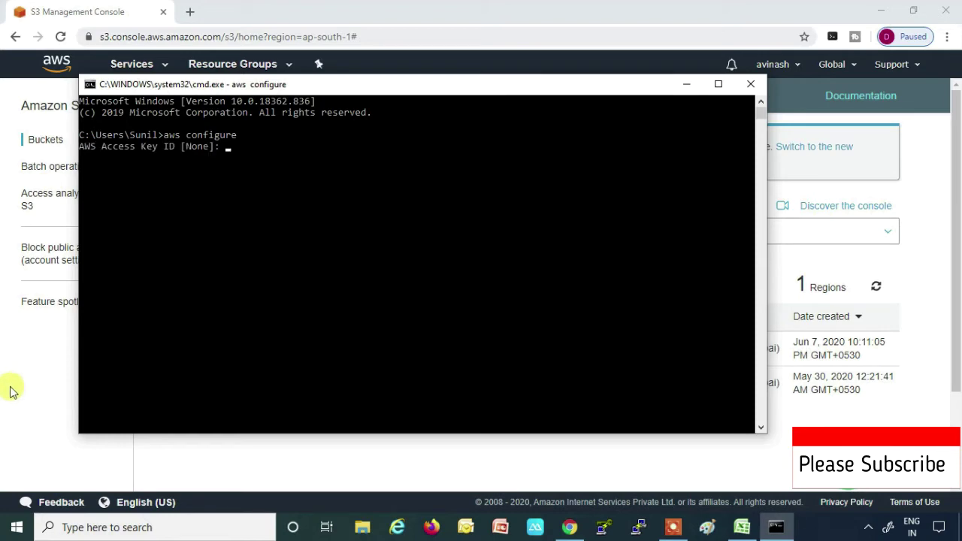
Step: Copy the access key ID value from cell A1 of the rootkey workbook and submit it as the AWS Access Key ID in Command Prompt
click(743, 528)
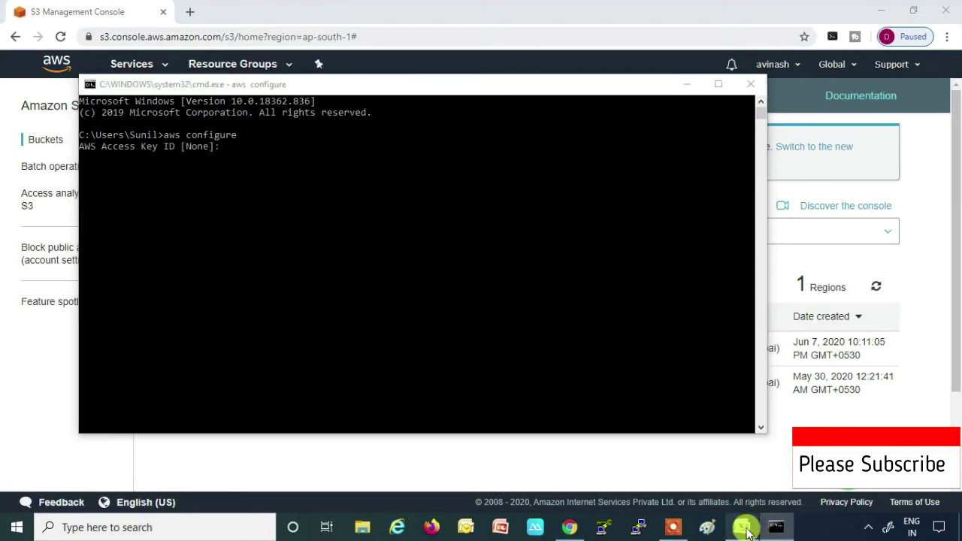
click(207, 140)
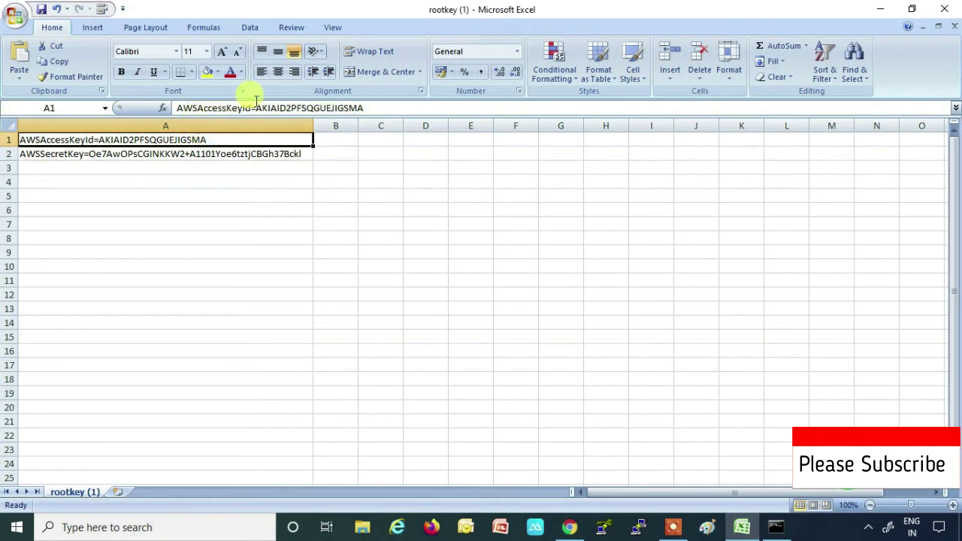
drag(255, 108, 363, 109)
key(super+c)
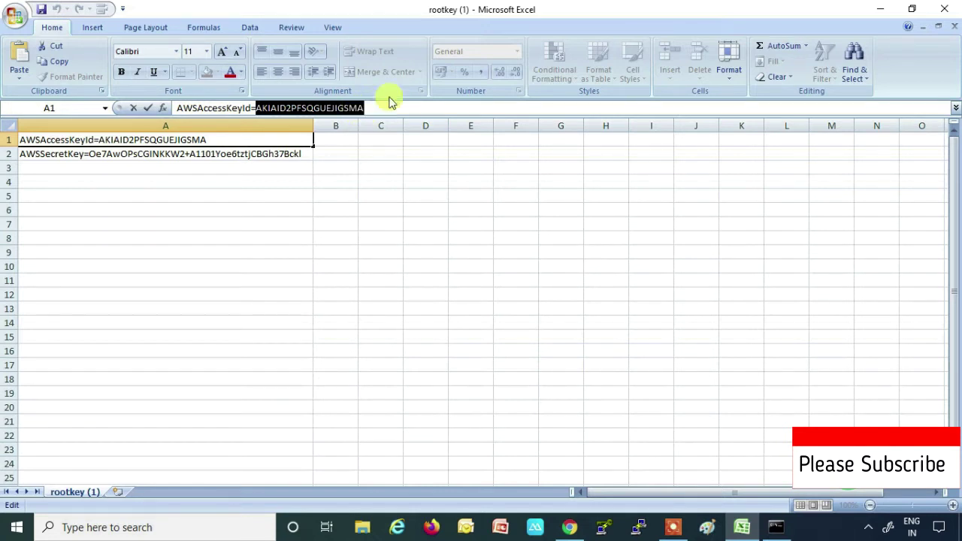
click(880, 9)
right_click(238, 156)
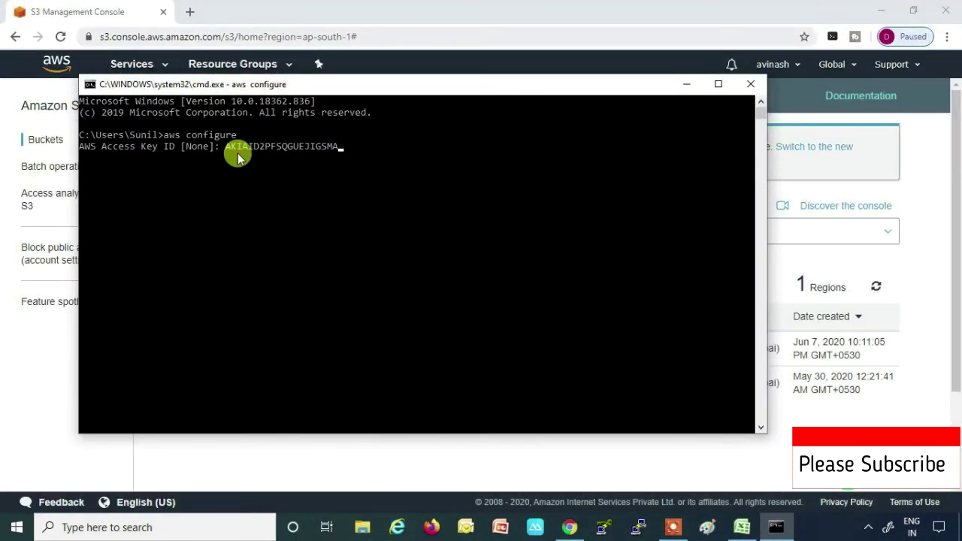
key(Return)
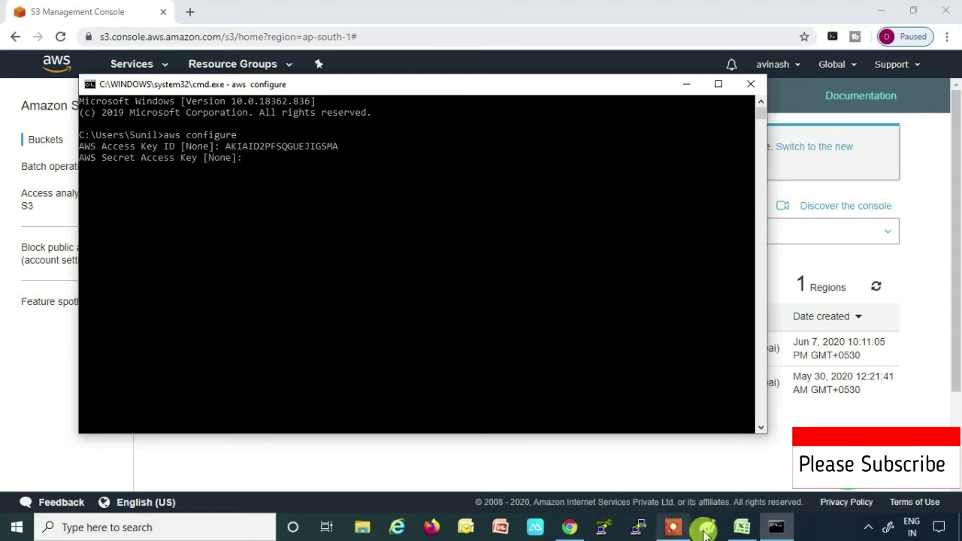
Step: Copy the secret key value from cell A2 of the rootkey workbook and submit it as the AWS Secret Access Key in Command Prompt
click(742, 528)
click(254, 154)
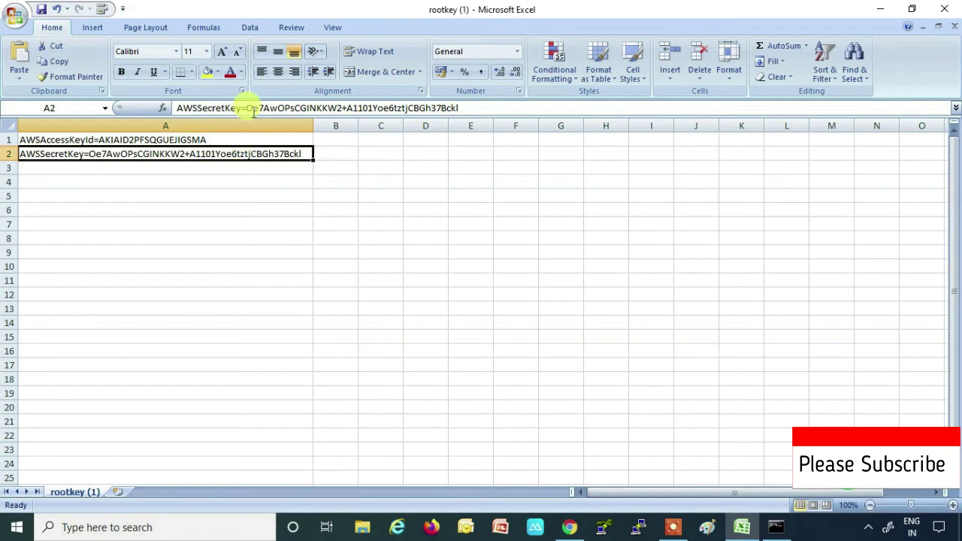
drag(247, 108, 469, 112)
key(super+c)
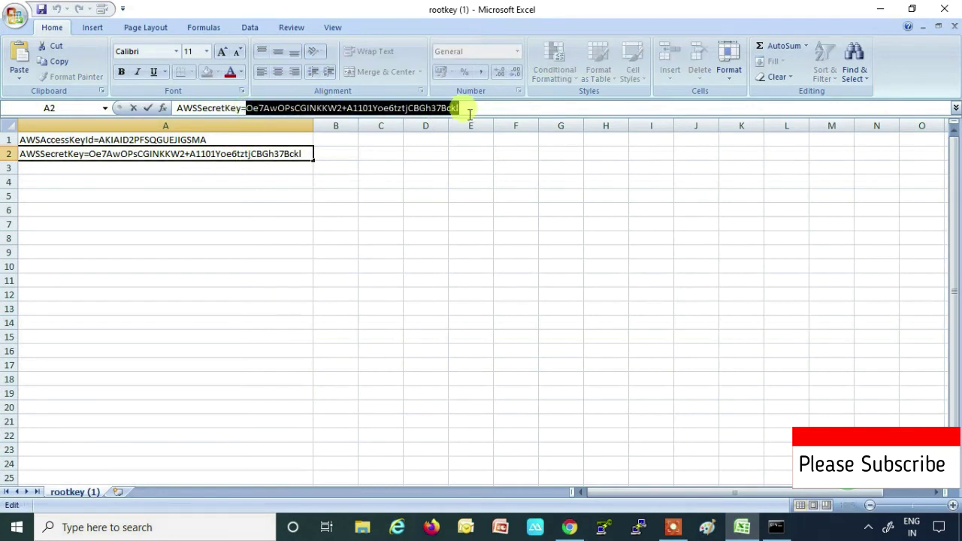
click(880, 9)
right_click(262, 189)
key(Return)
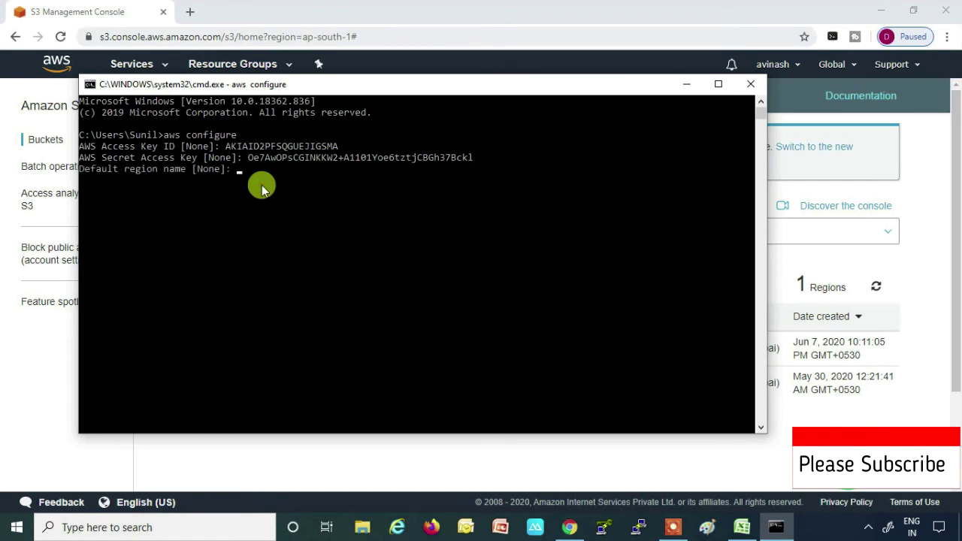
Step: Set the default region name to ap-south-1 and leave the default output format empty
text(ap-south-1)
key(Return)
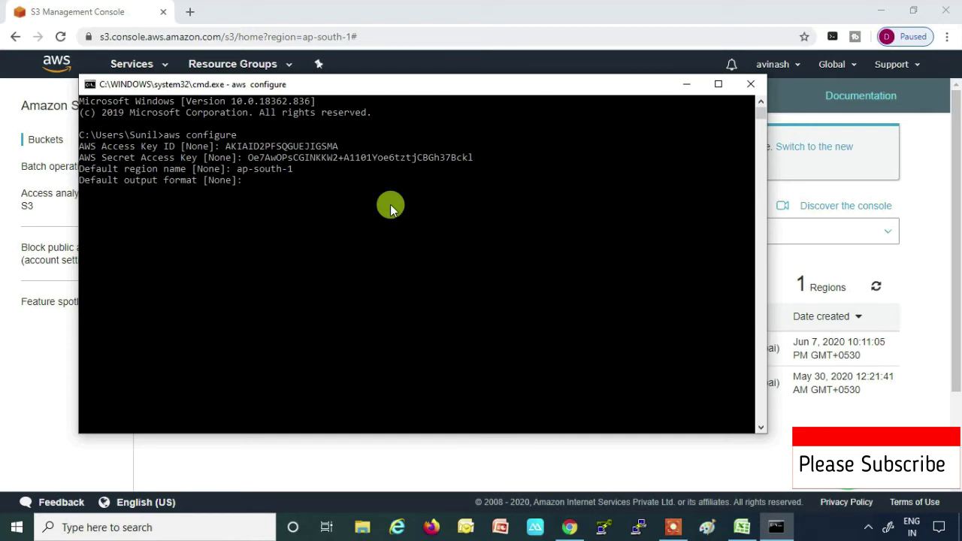
key(Return)
key(Return)
key(Return)
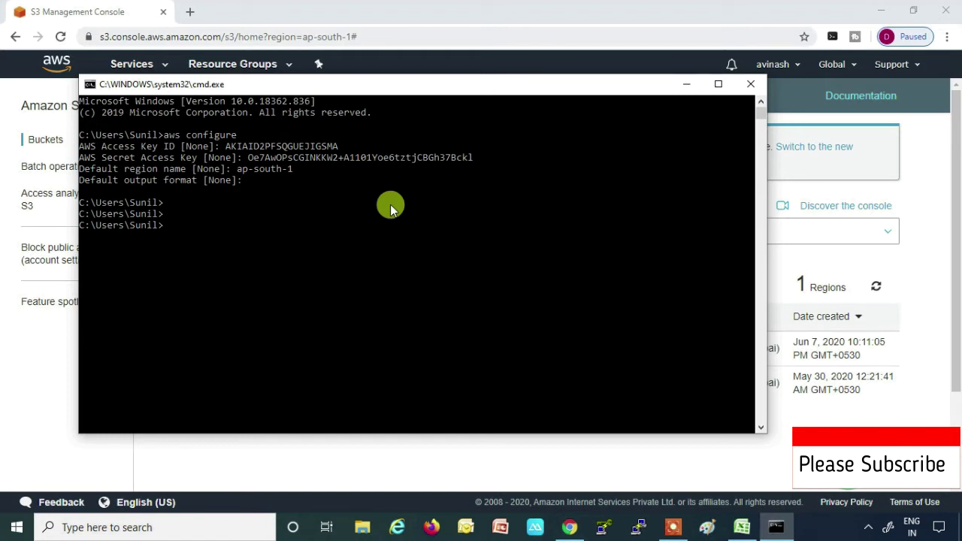
Step: List the account's S3 buckets with aws s3 ls and compare them with the bucket list in the browser
text(aws s3 ls)
key(Return)
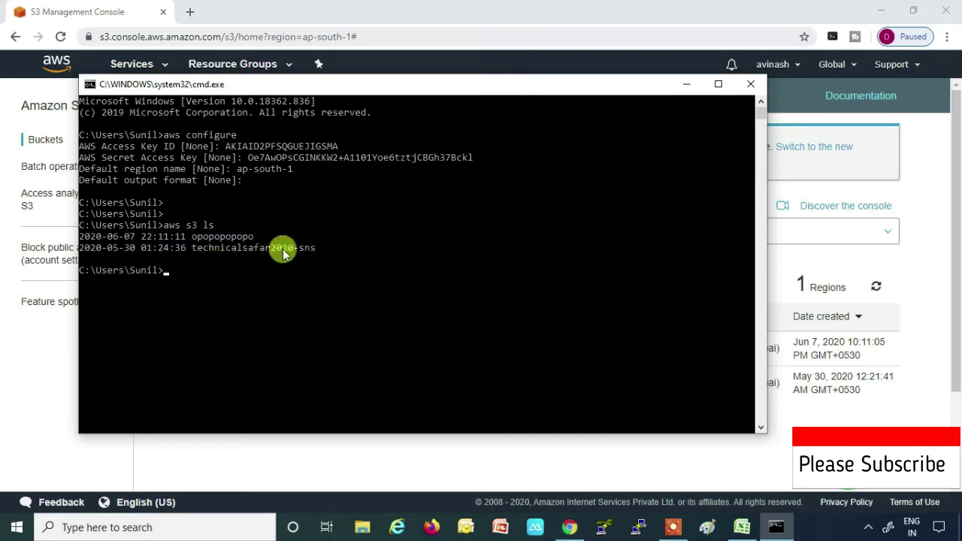
drag(406, 83, 467, 426)
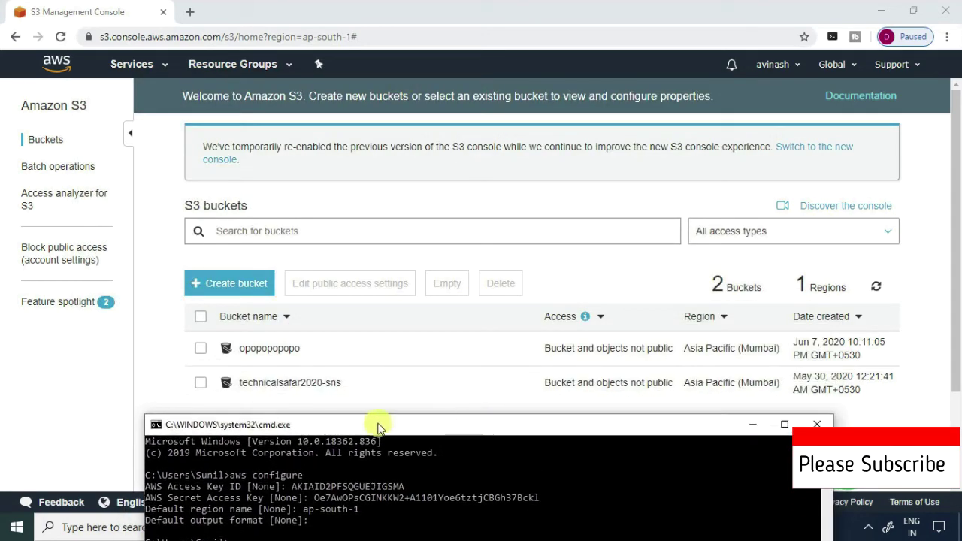
drag(421, 429, 400, 130)
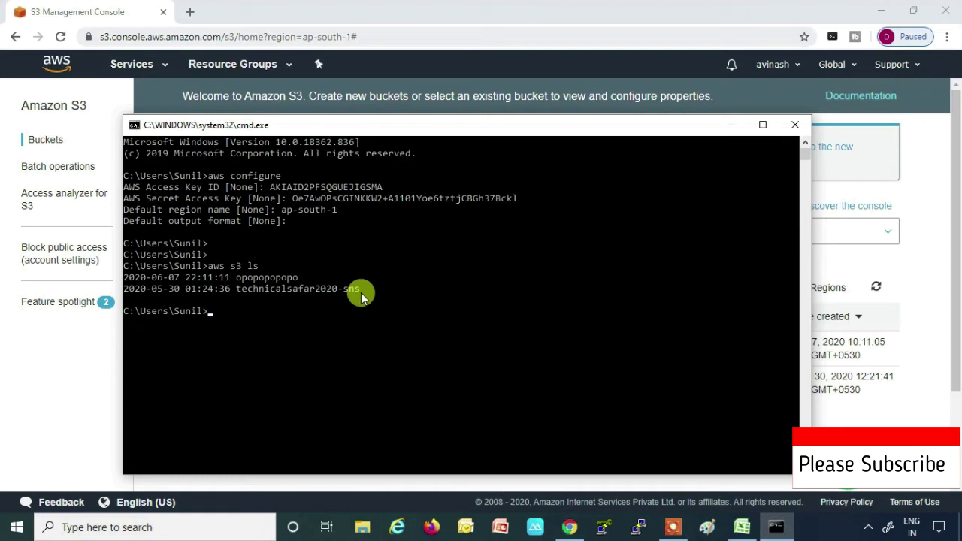
Step: List the bucket's objects with aws s3 ls s3://technicalsafar2020-sns
text(aws s3 ls s3://technical)
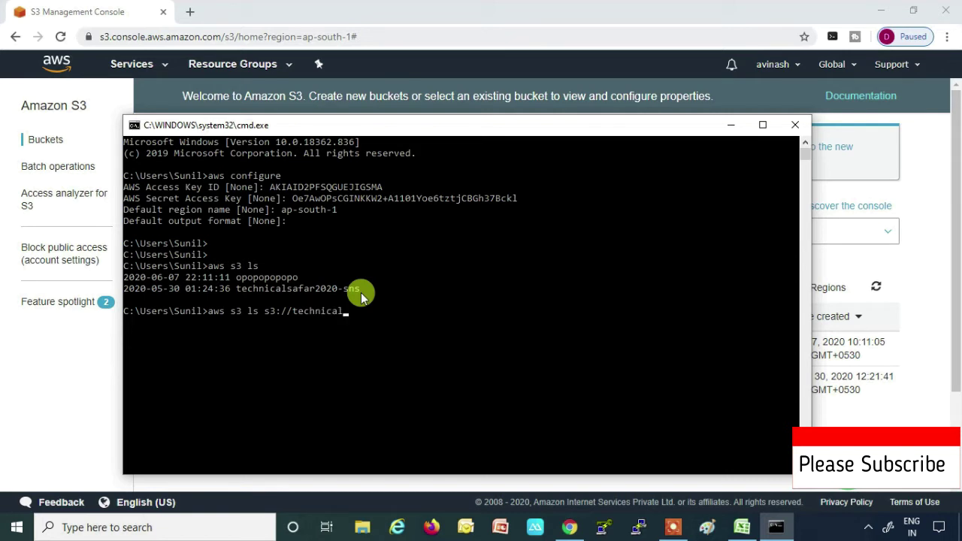
text(safar2020-sns)
key(Return)
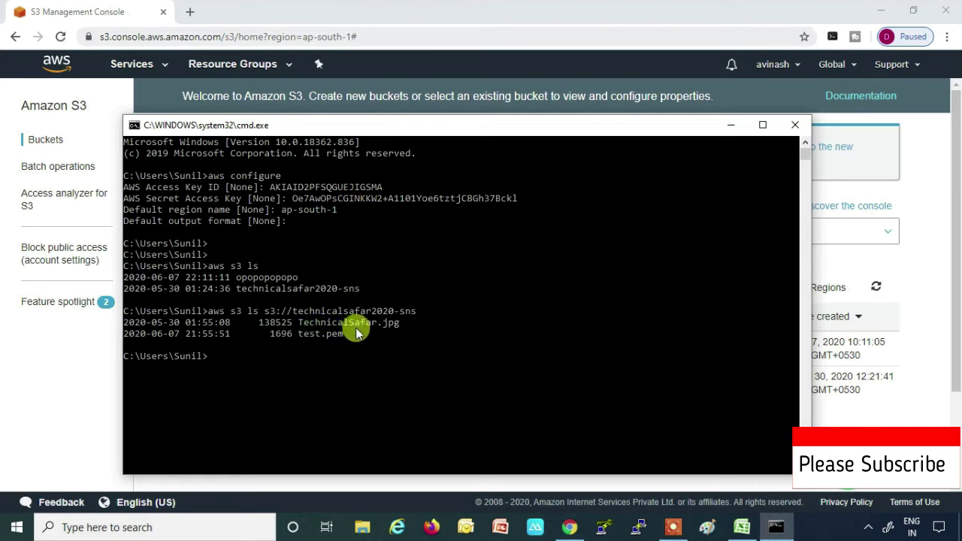
Step: Open the technicalsafar2020-sns bucket in the S3 console and compare its objects with the command-line listing
click(731, 126)
click(268, 384)
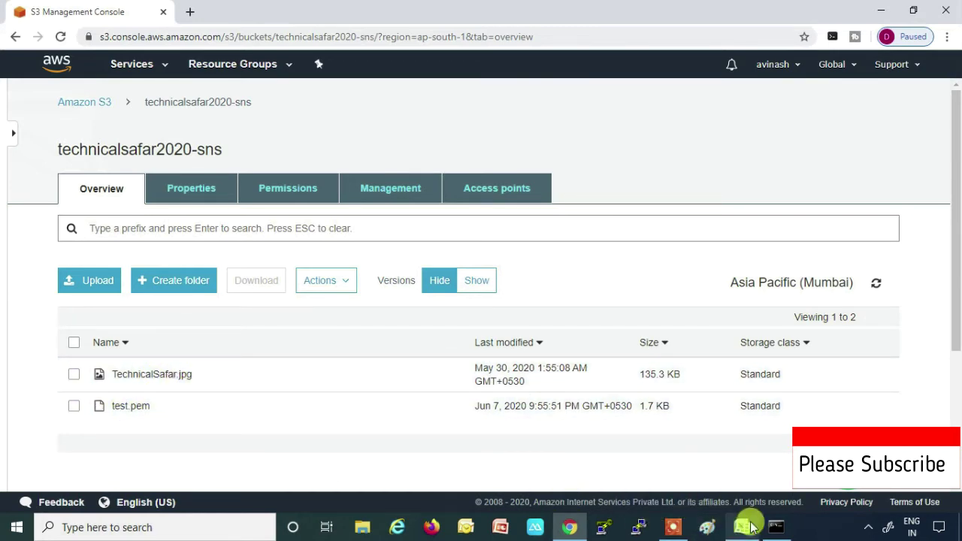
mouse_move(775, 526)
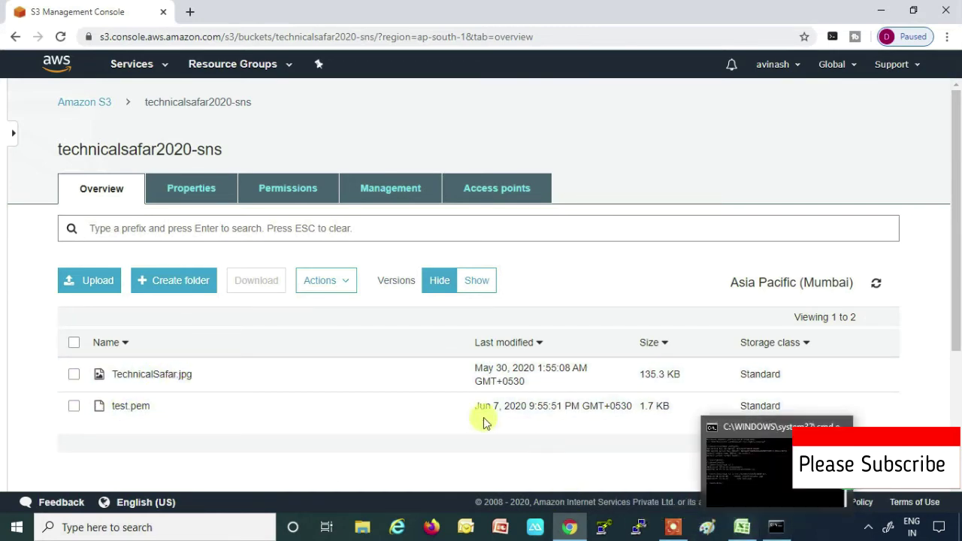
click(754, 429)
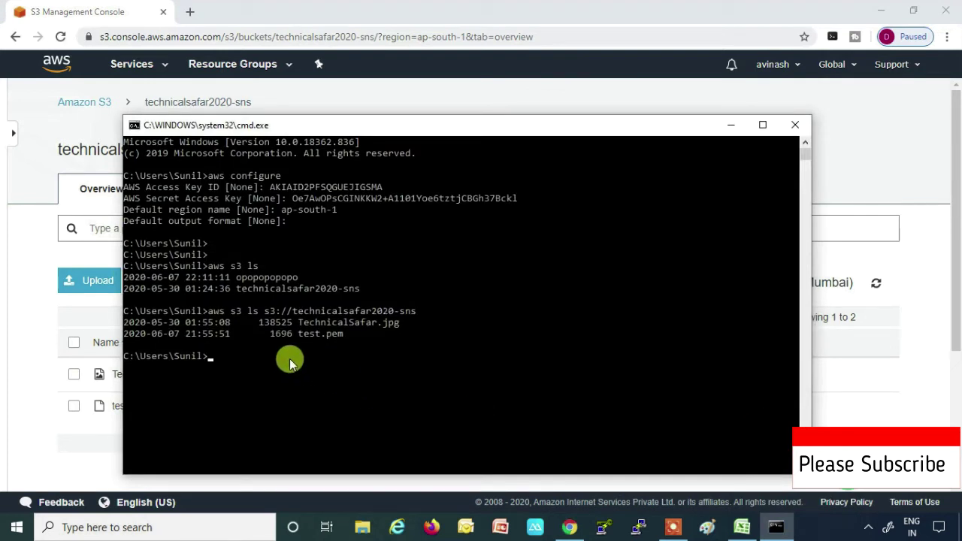
click(740, 124)
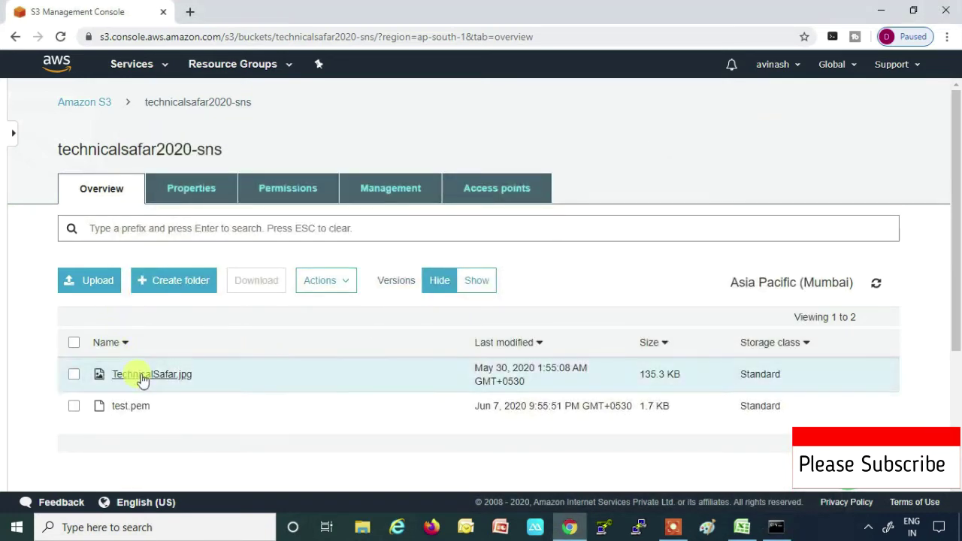
Step: Create a folder named with a person's first name in the technicalsafar2020-sns bucket, using the bucket's own encryption settings
click(196, 280)
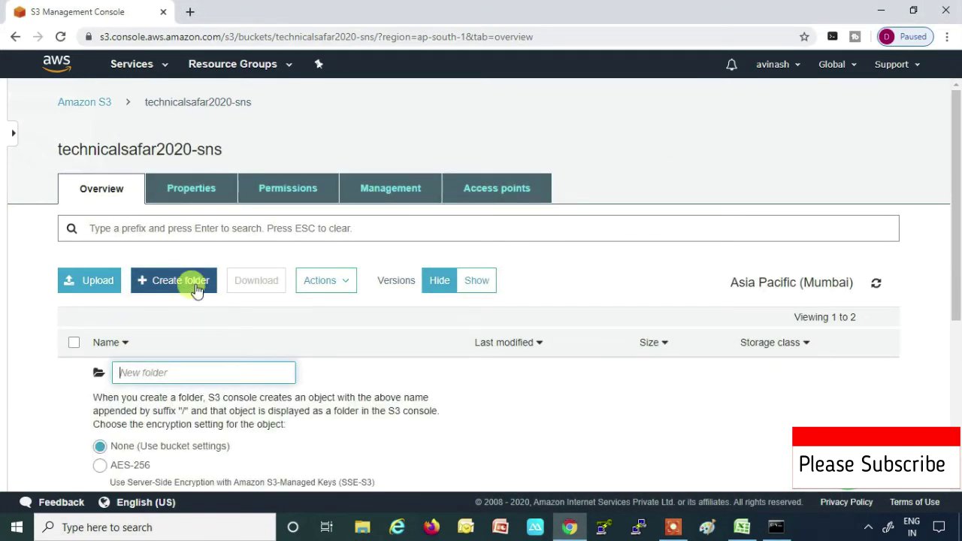
text(Dhruv)
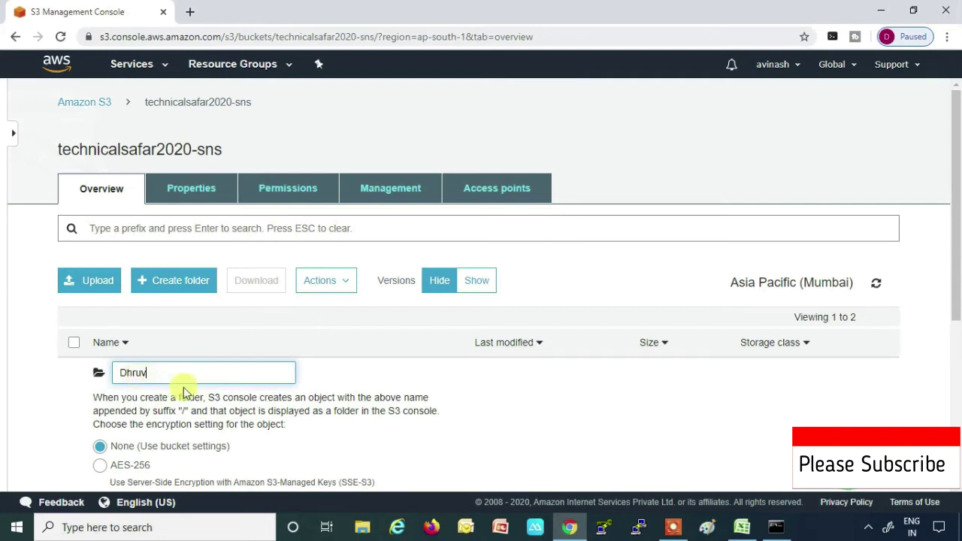
scroll(226, 379, down, 4)
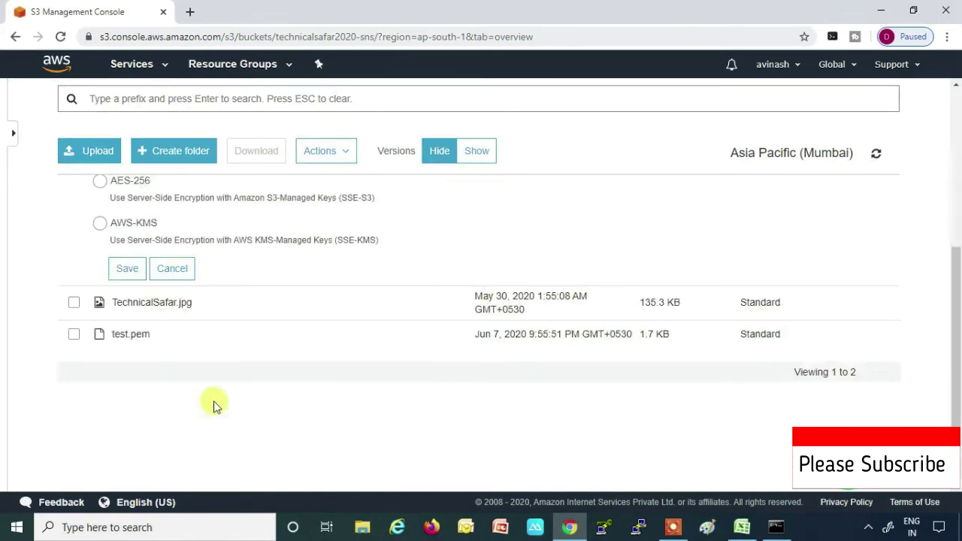
click(128, 274)
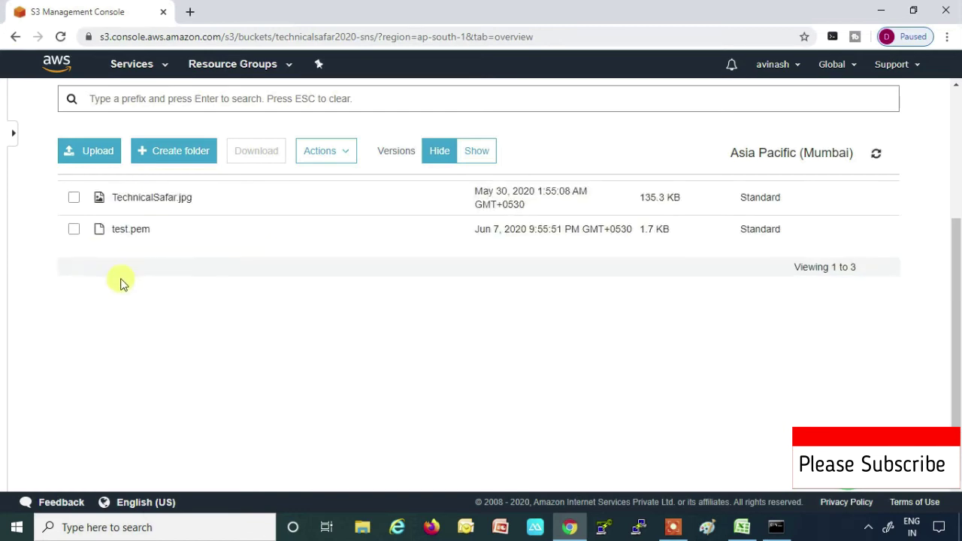
scroll(143, 333, up, 2)
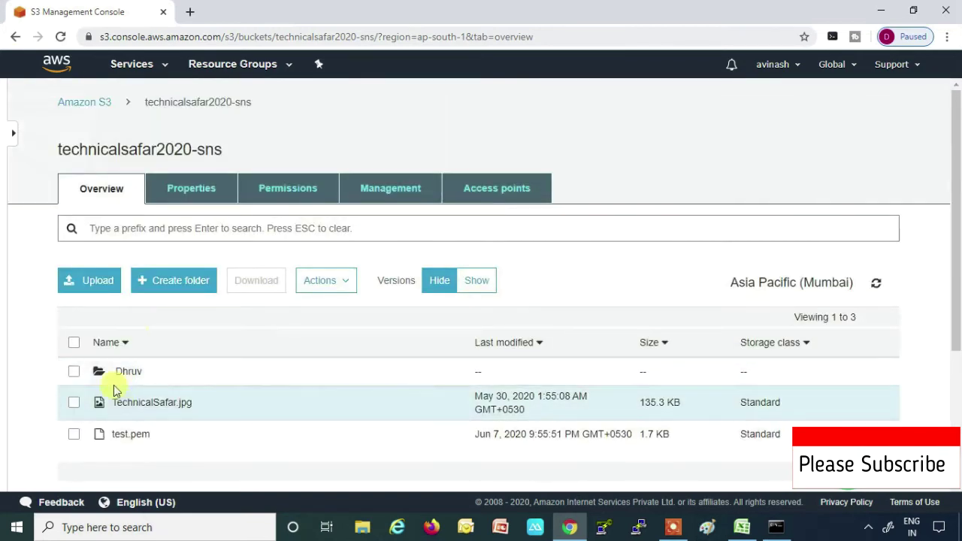
Step: Switch to Command Prompt and list the bucket's contents again with aws s3 ls s3://technicalsafar2020-sns
click(777, 527)
click(379, 380)
key(Up)
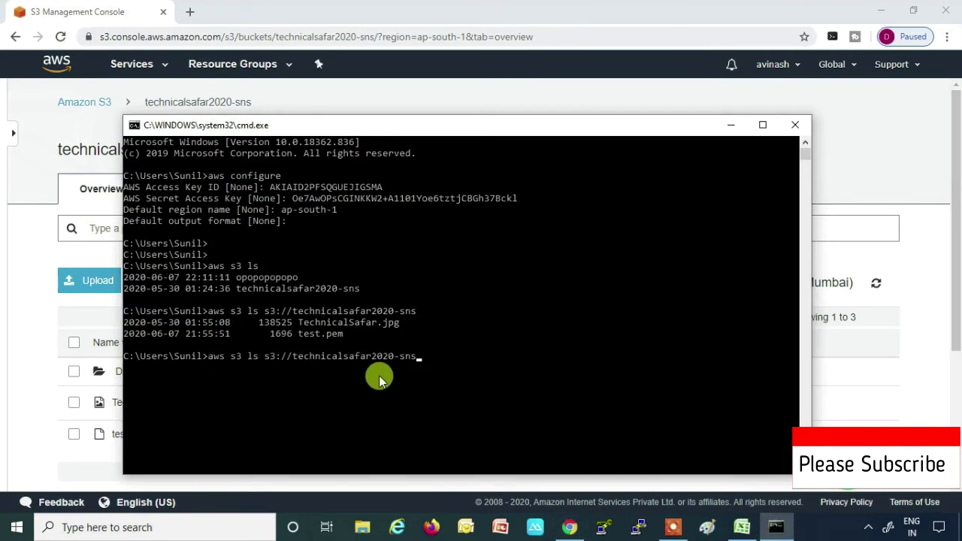
key(Return)
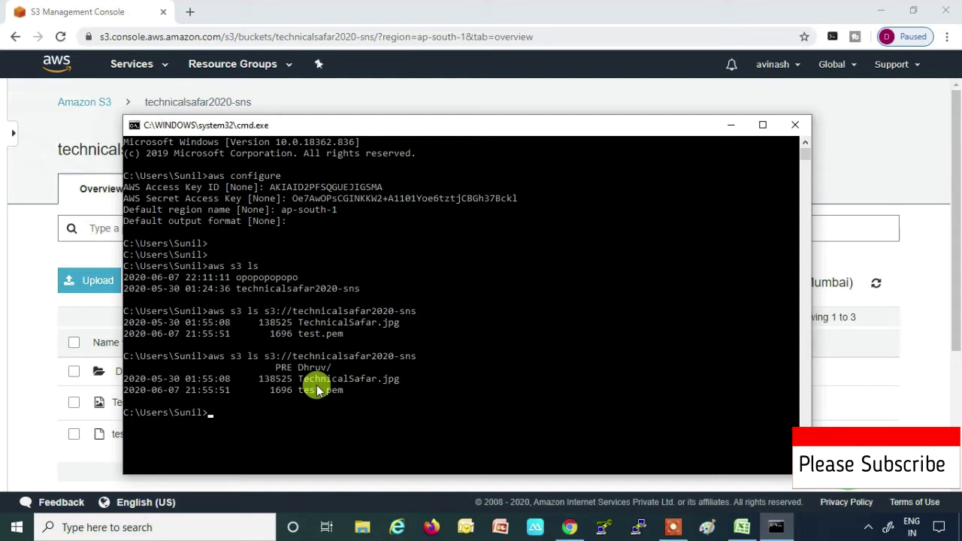
Step: List the new folder's contents with aws s3 ls, adding the folder name and a trailing slash to s3://technicalsafar2020-sns/
key(Up)
text(/)
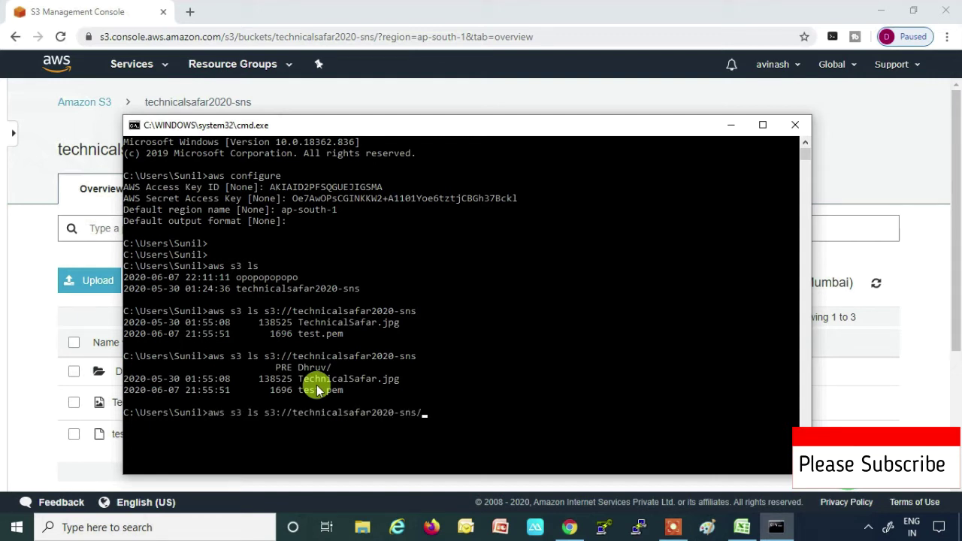
text(Dhruv/)
key(Return)
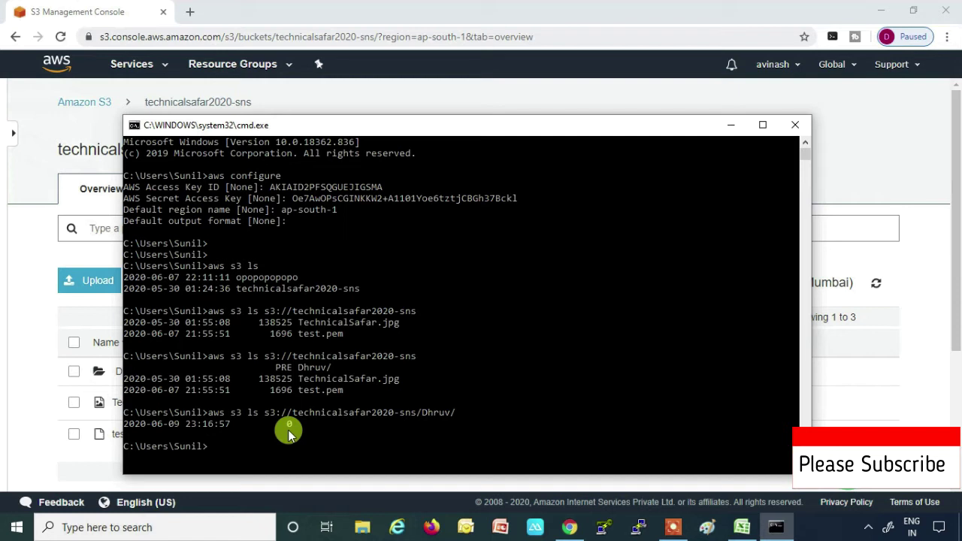
Step: Begin a bucket-creation command with aws s3 mb
text(aws s3 mb)
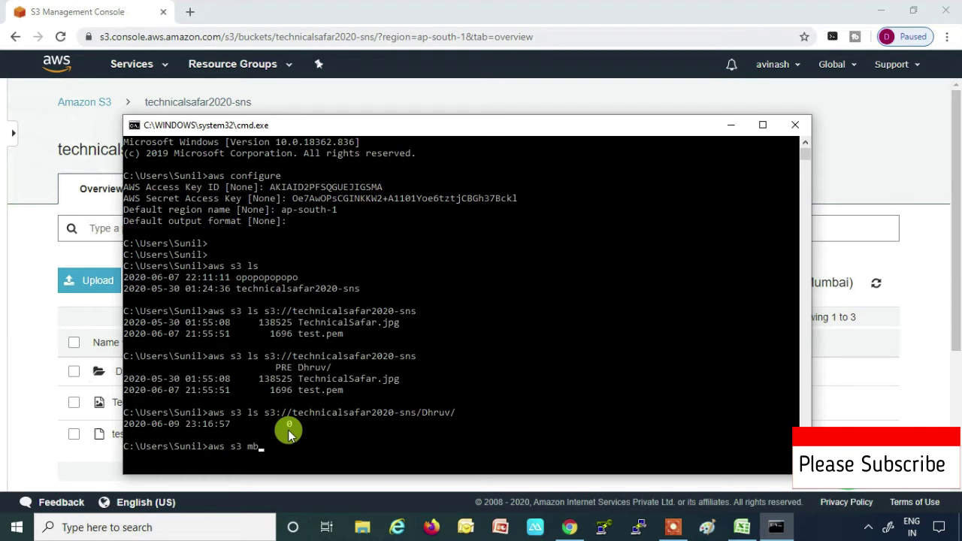